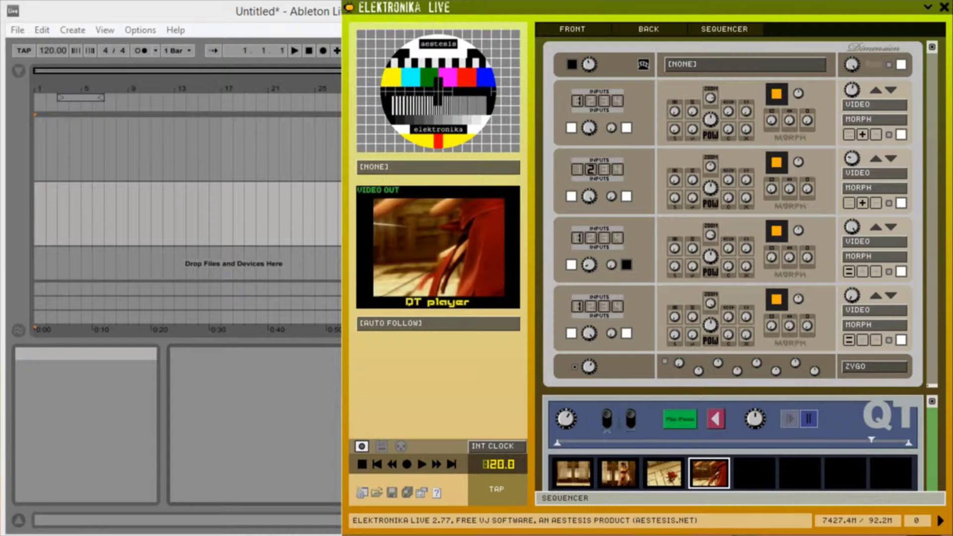
- Bring the untitled Ableton Live set in front of Elektronika Live
{"action": "left_click", "coordinate": [221, 423]}
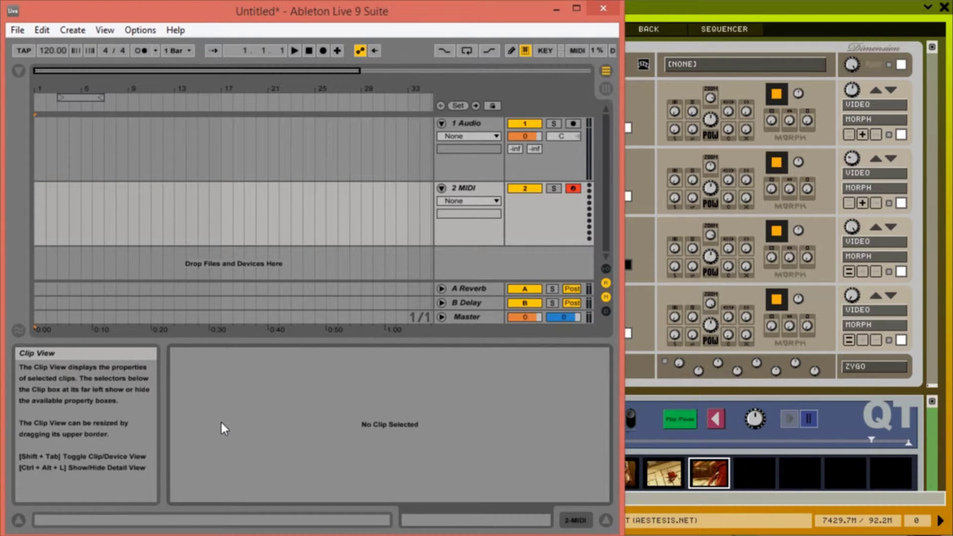
- In Preferences' MIDI/Sync settings, enable Sync output to loopMIDI Port 1, then close Preferences
{"action": "left_click", "coordinate": [141, 30]}
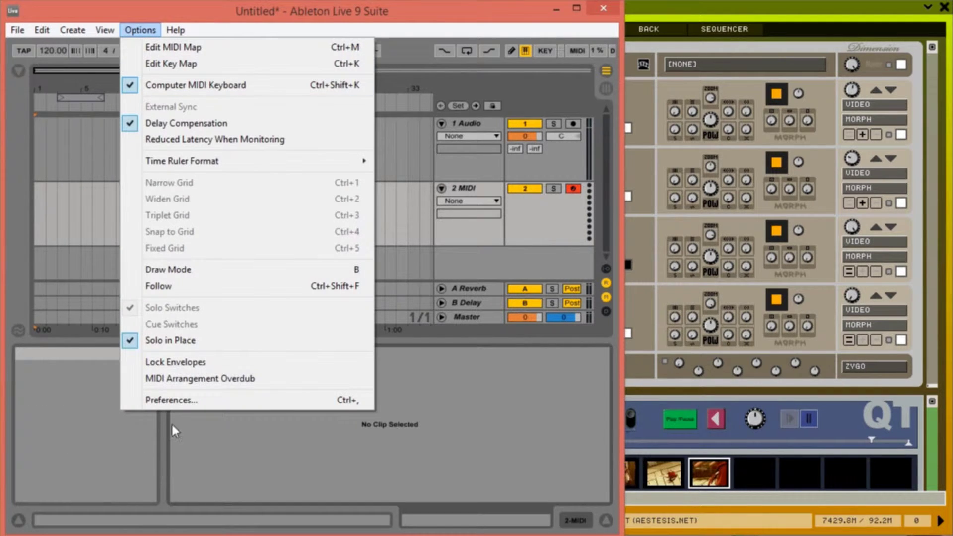
{"action": "left_click", "coordinate": [170, 399]}
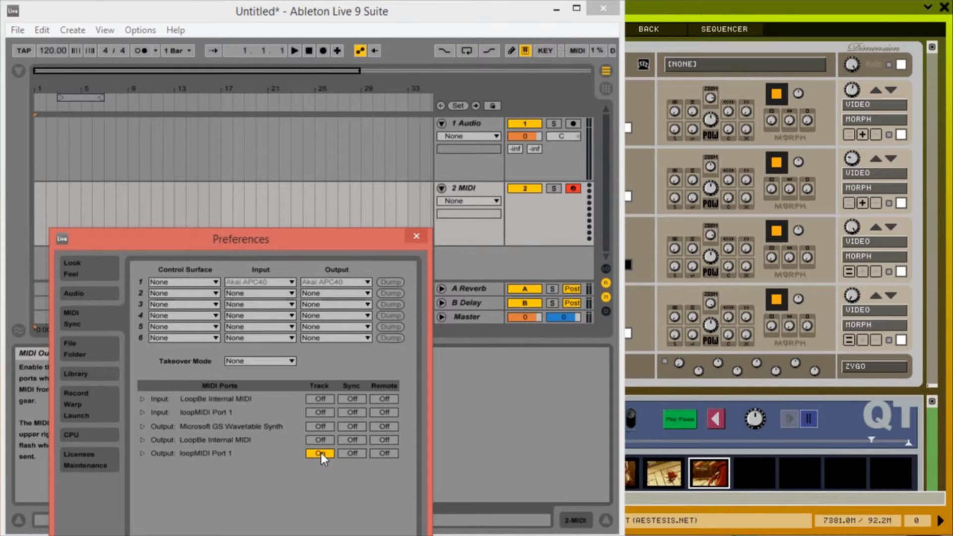
{"action": "left_click", "coordinate": [355, 455]}
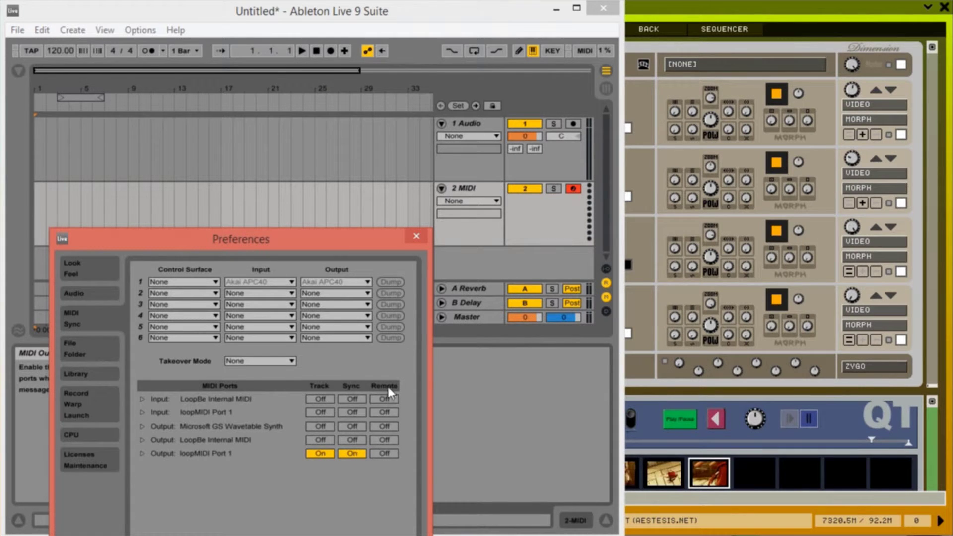
{"action": "left_click", "coordinate": [423, 235]}
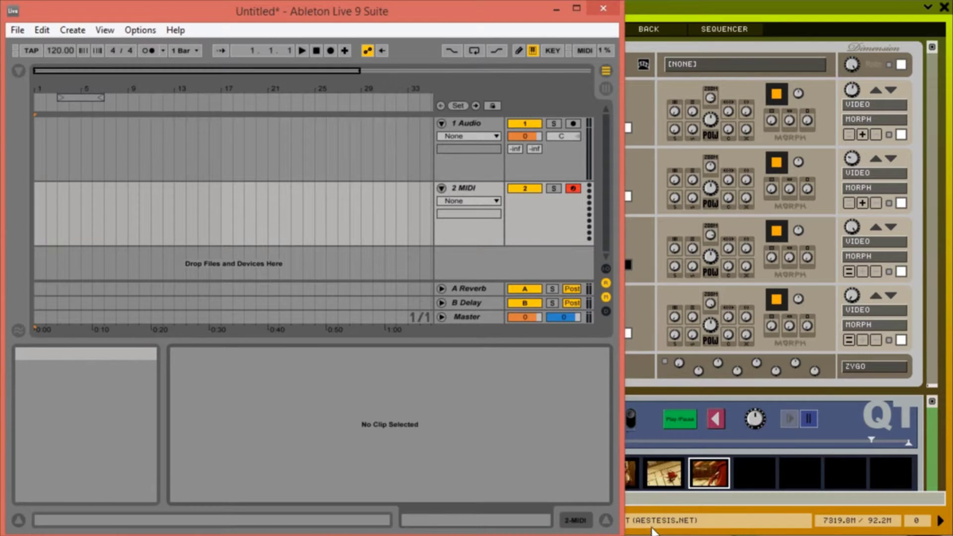
- Set Elektronika's MIDI IN to loopMIDI Port 1 and switch INT CLOCK to MIDI CLOCK
{"action": "left_click", "coordinate": [651, 531]}
{"action": "left_click", "coordinate": [422, 493]}
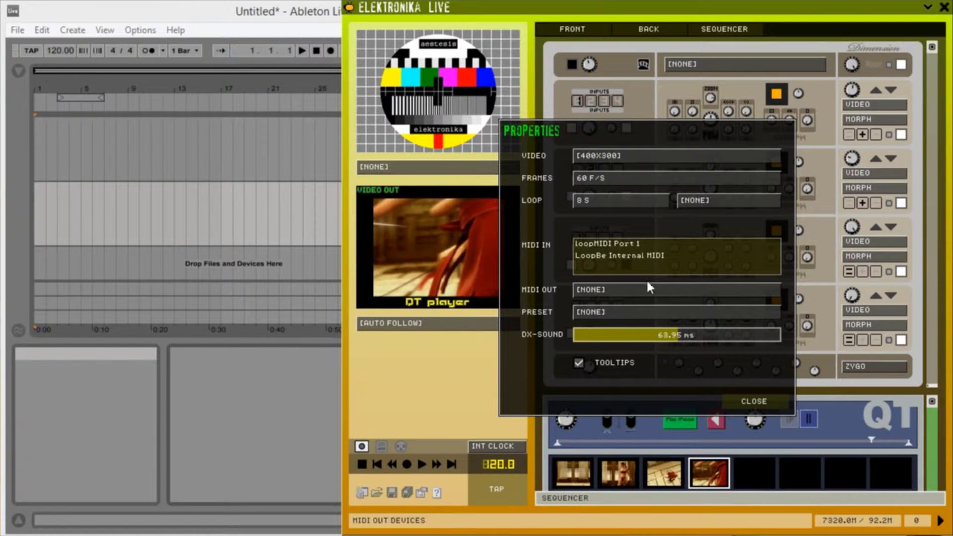
{"action": "left_click", "coordinate": [628, 243]}
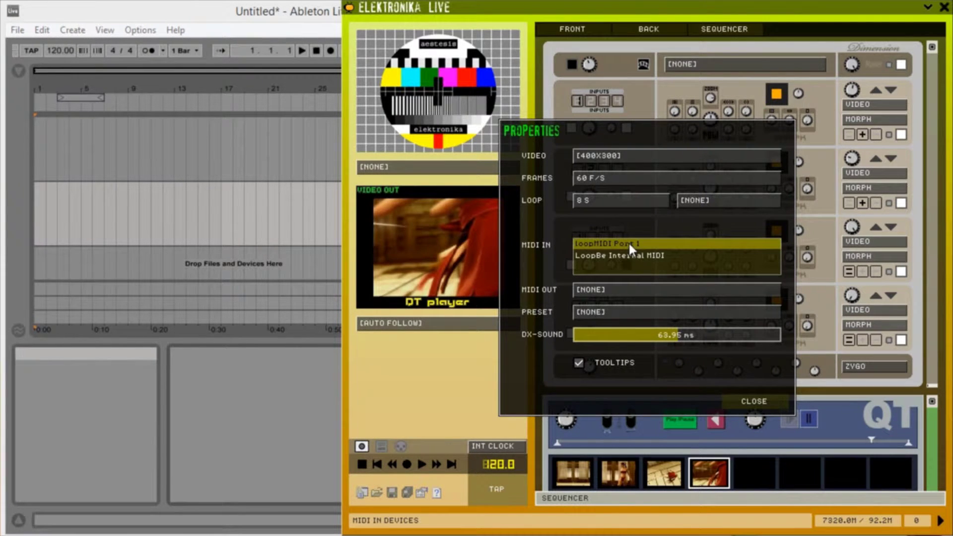
{"action": "left_click", "coordinate": [746, 402]}
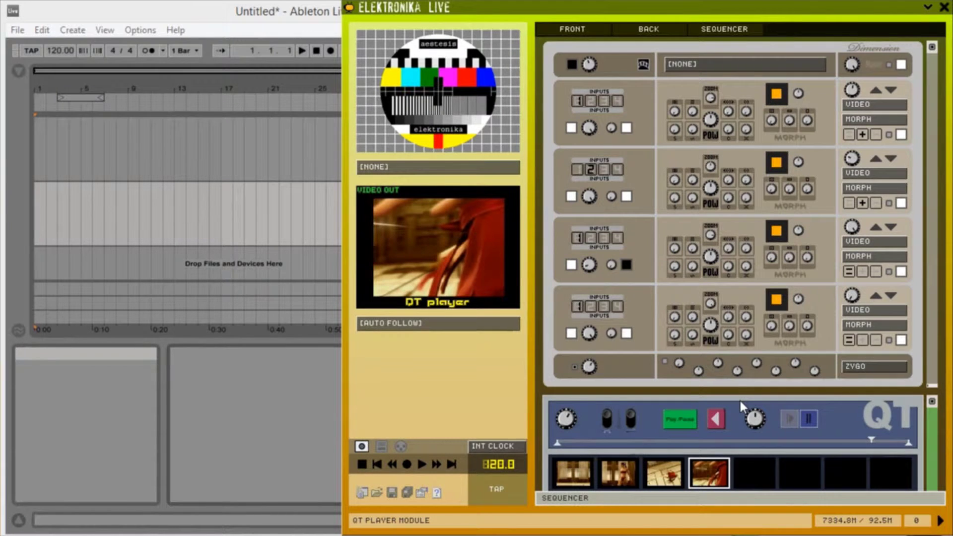
{"action": "left_click", "coordinate": [509, 445]}
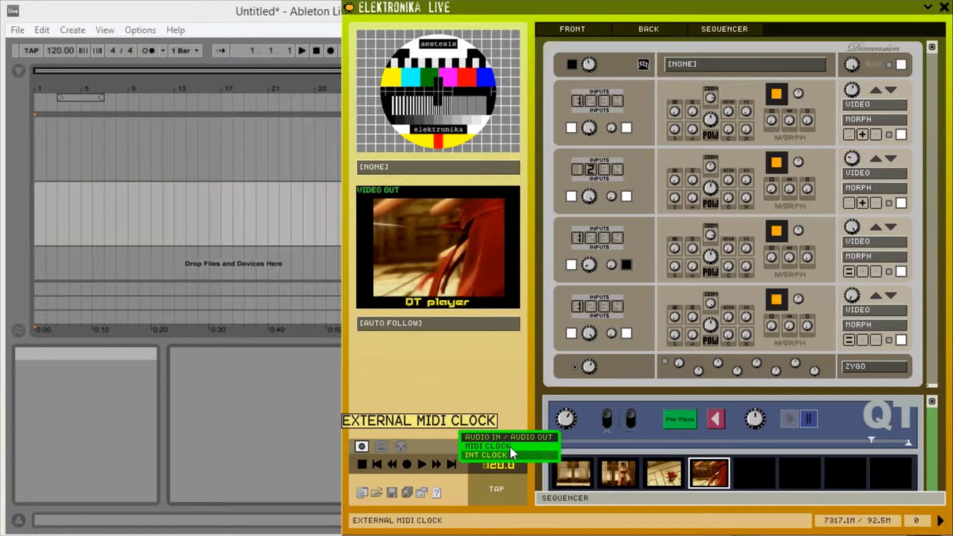
{"action": "left_click", "coordinate": [509, 445]}
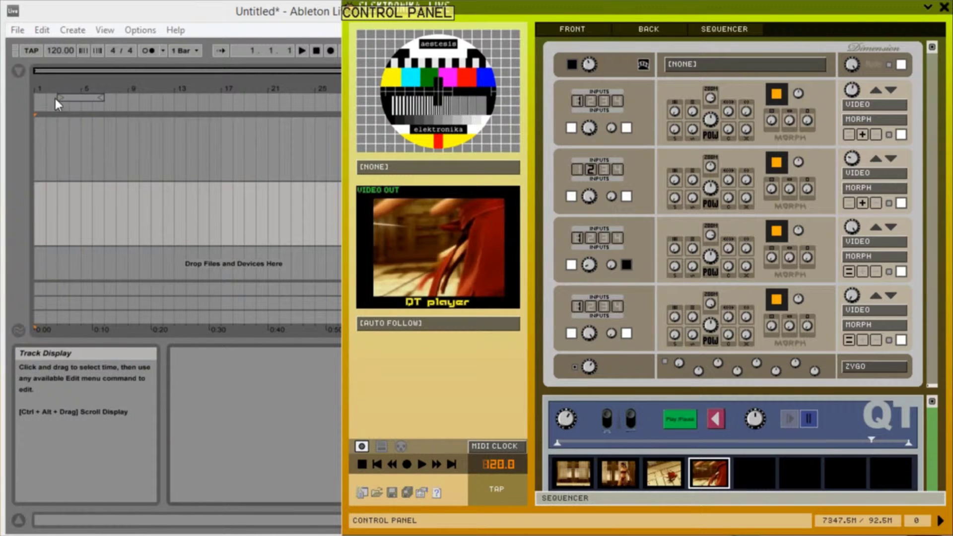
- Raise Ableton's tempo to 130 BPM, play so Elektronika follows, then stop both programs
{"action": "left_click_drag", "start_coordinate": [68, 52], "coordinate": [68, 44]}
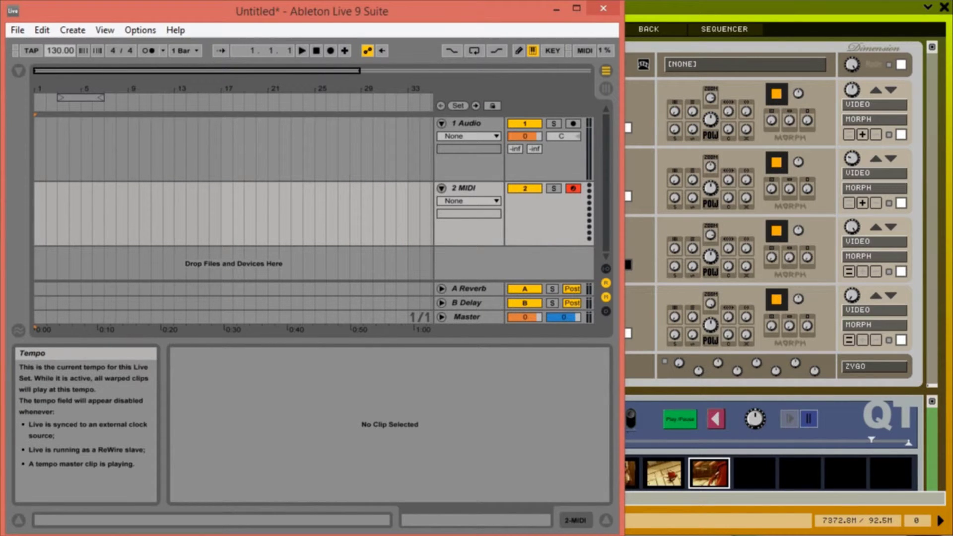
{"action": "left_click", "coordinate": [715, 22]}
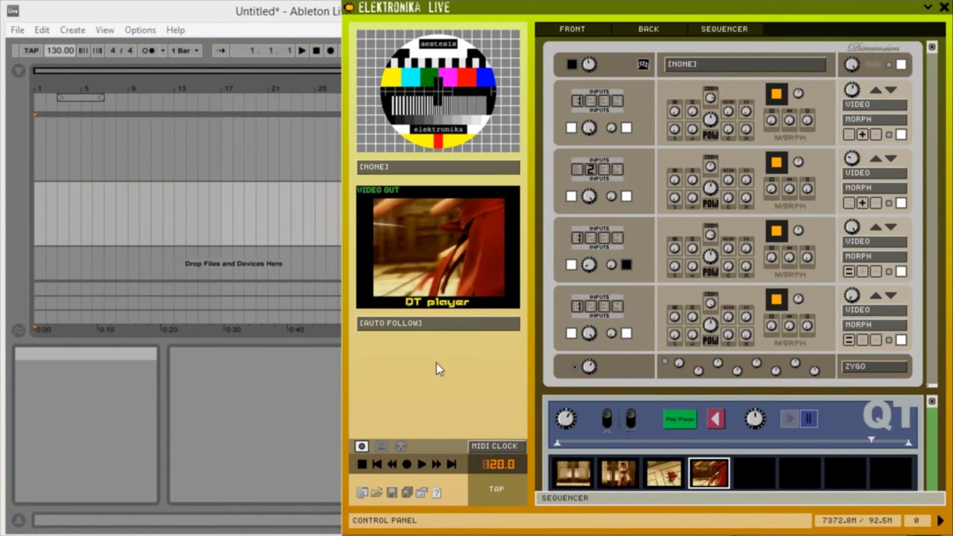
{"action": "left_click", "coordinate": [301, 51]}
{"action": "left_click", "coordinate": [640, 30]}
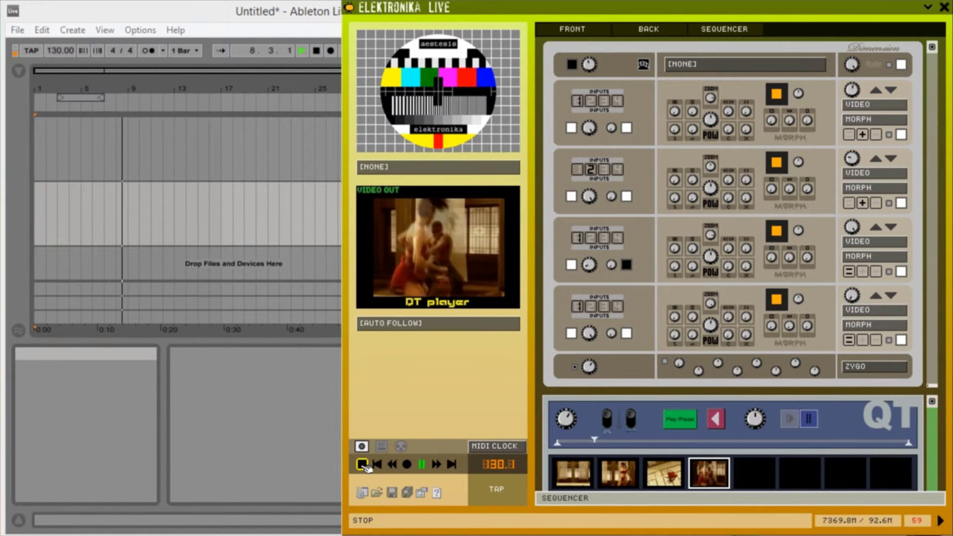
{"action": "left_click", "coordinate": [362, 465]}
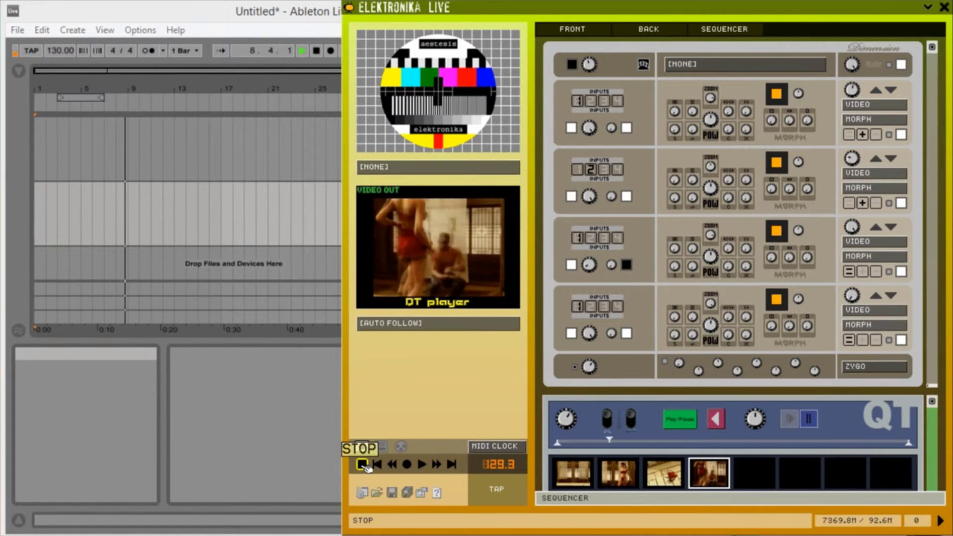
{"action": "left_click", "coordinate": [314, 51]}
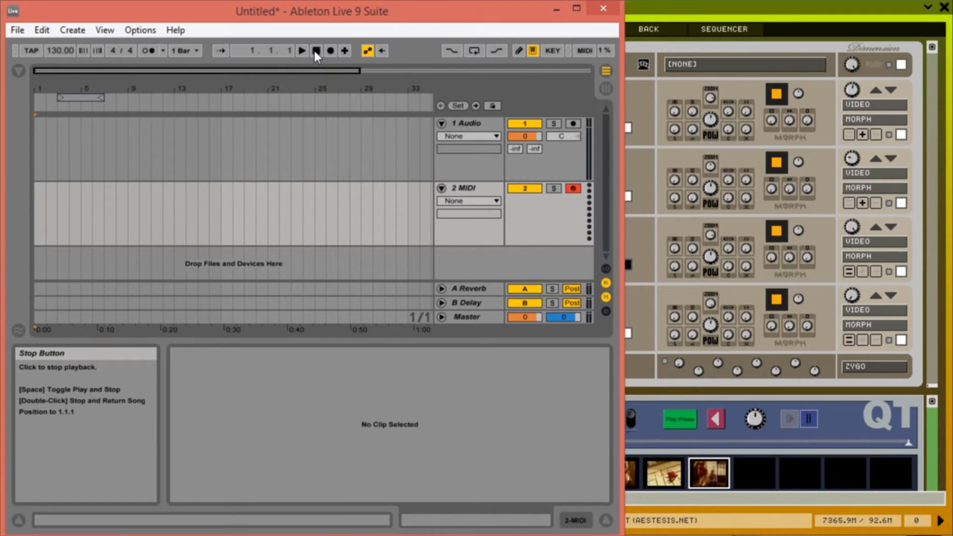
- Insert a MIDI clip over bars 1–10 on 2 MIDI and route its output to loopMIDI Port 1
{"action": "left_click_drag", "start_coordinate": [38, 224], "coordinate": [142, 228]}
{"action": "right_click", "coordinate": [120, 226]}
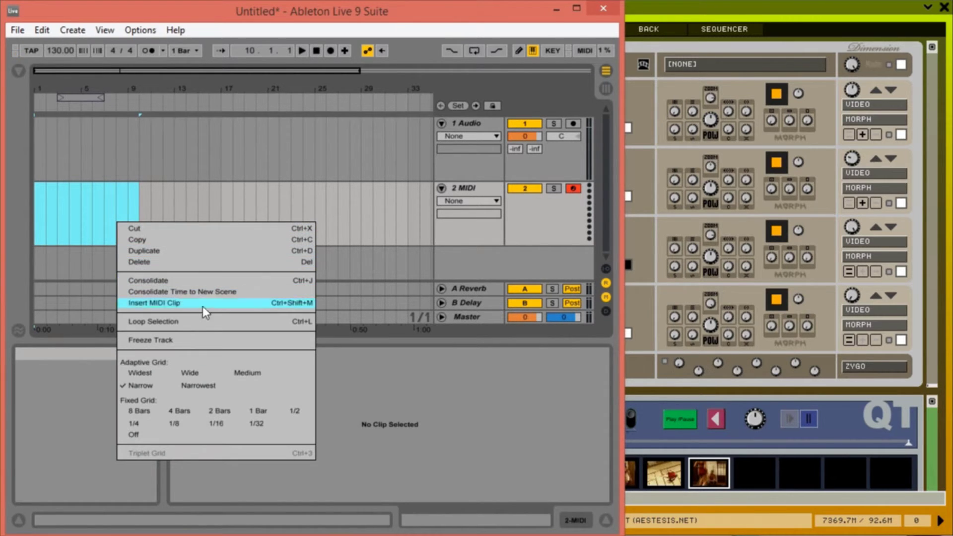
{"action": "left_click", "coordinate": [189, 309]}
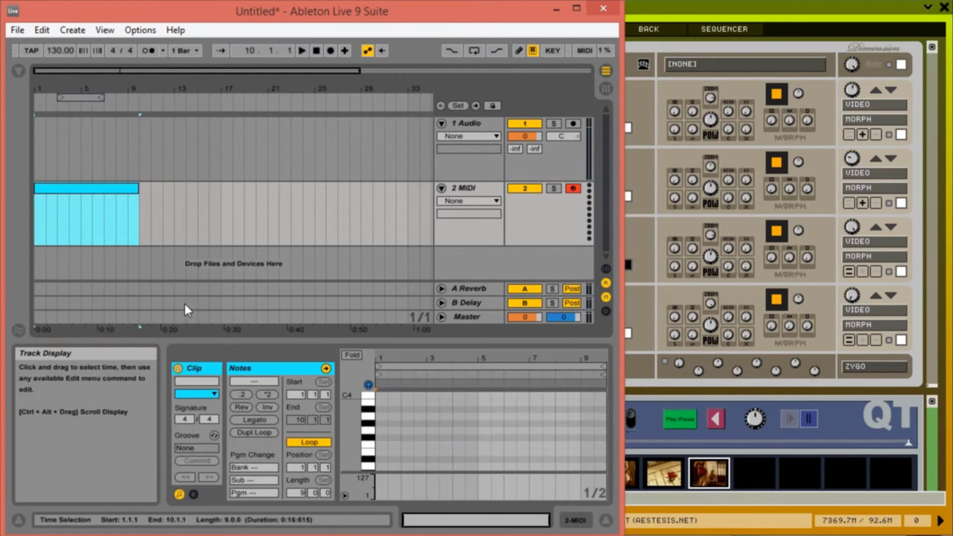
{"action": "left_click", "coordinate": [606, 269]}
{"action": "left_click", "coordinate": [496, 227]}
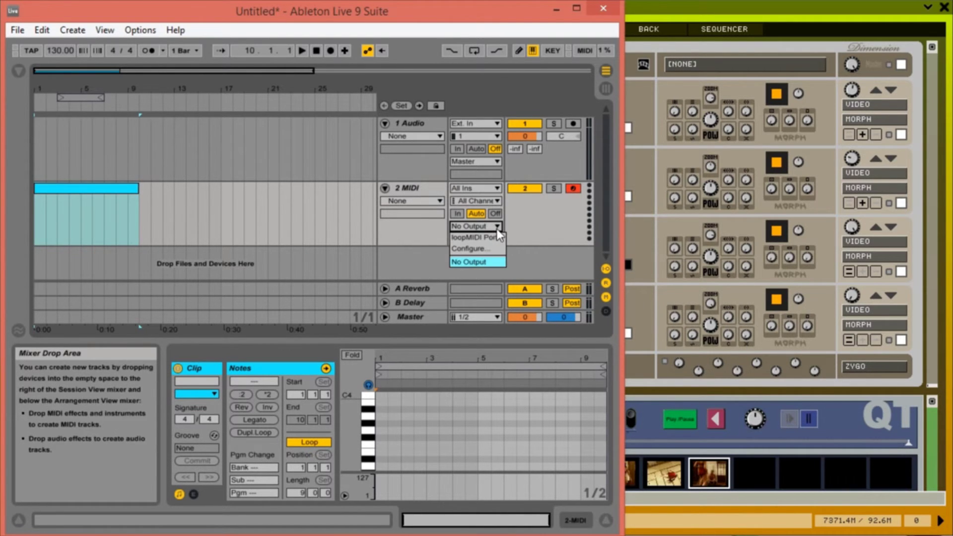
{"action": "left_click", "coordinate": [496, 238]}
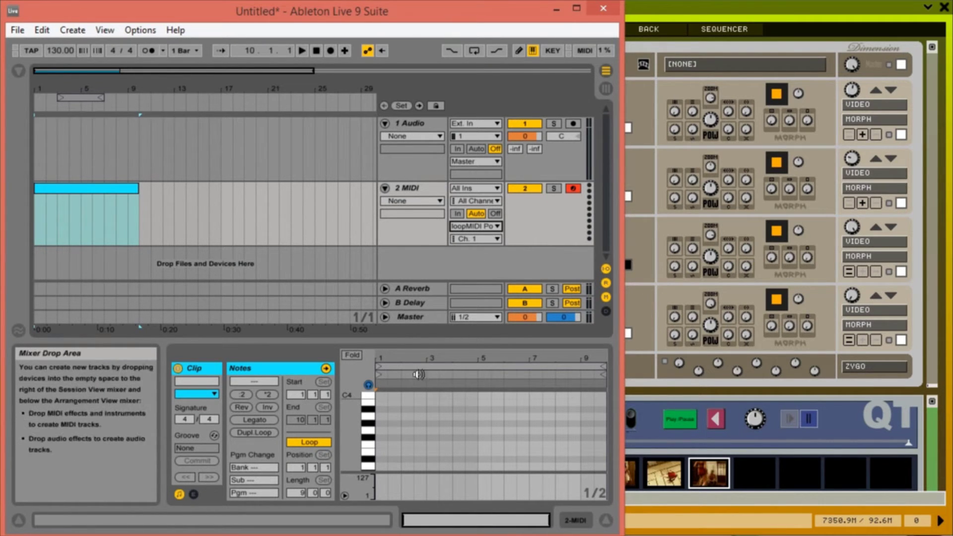
- Pencil a rising run of notes into the clip in Draw Mode
{"action": "left_click", "coordinate": [392, 453]}
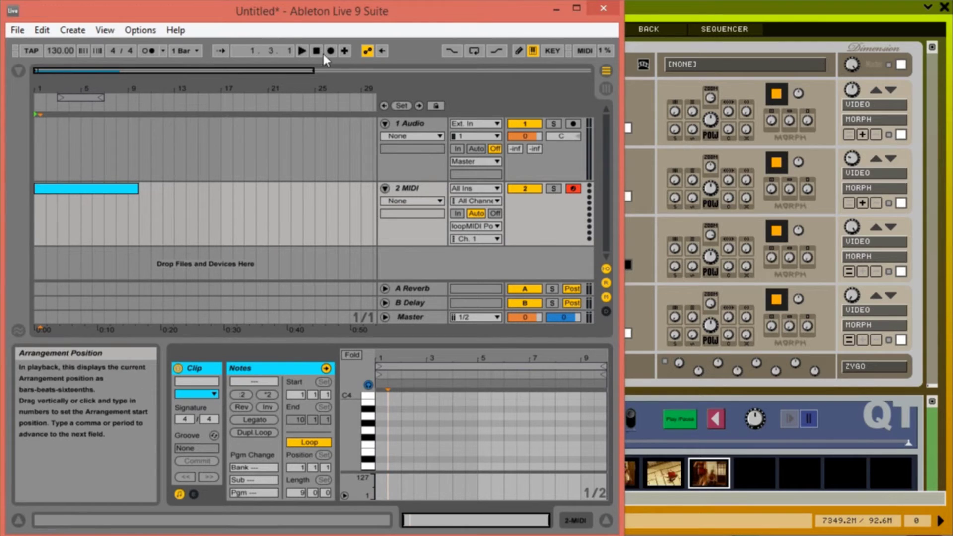
{"action": "left_click", "coordinate": [519, 51]}
{"action": "mouse_move", "coordinate": [380, 452]}
{"action": "left_mouse_down"}
{"action": "mouse_move", "coordinate": [449, 452]}
{"action": "mouse_move", "coordinate": [527, 430]}
{"action": "mouse_move", "coordinate": [526, 409]}
{"action": "left_mouse_up"}
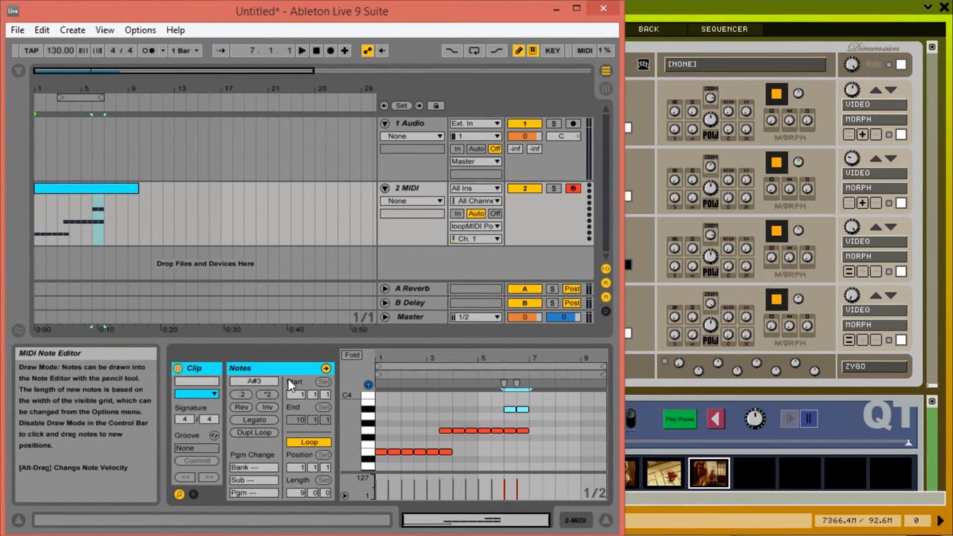
- Play Ableton's note clip while Elektronika's MIDI mapping mode lists incoming notes, then stop
{"action": "left_click", "coordinate": [316, 51]}
{"action": "left_click", "coordinate": [302, 51]}
{"action": "left_click", "coordinate": [689, 4]}
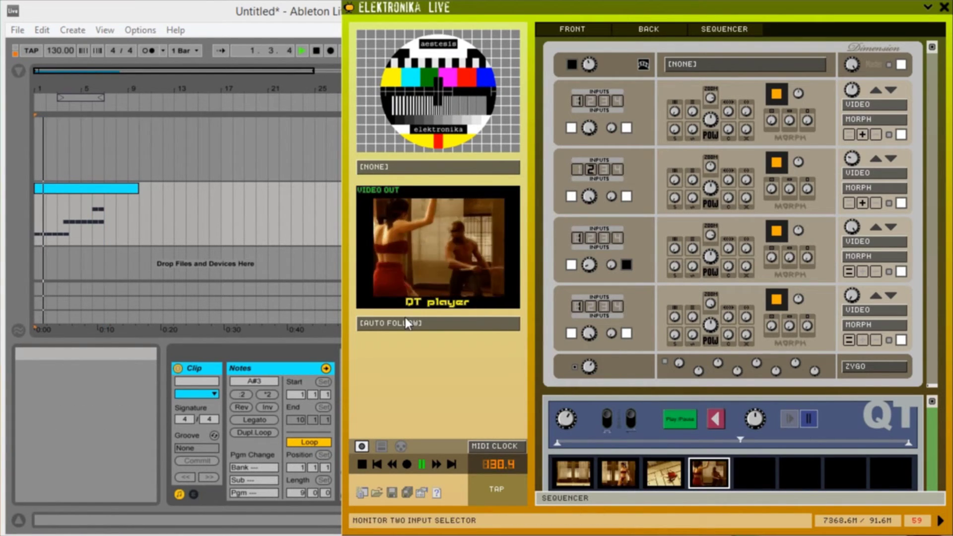
{"action": "left_click", "coordinate": [400, 447]}
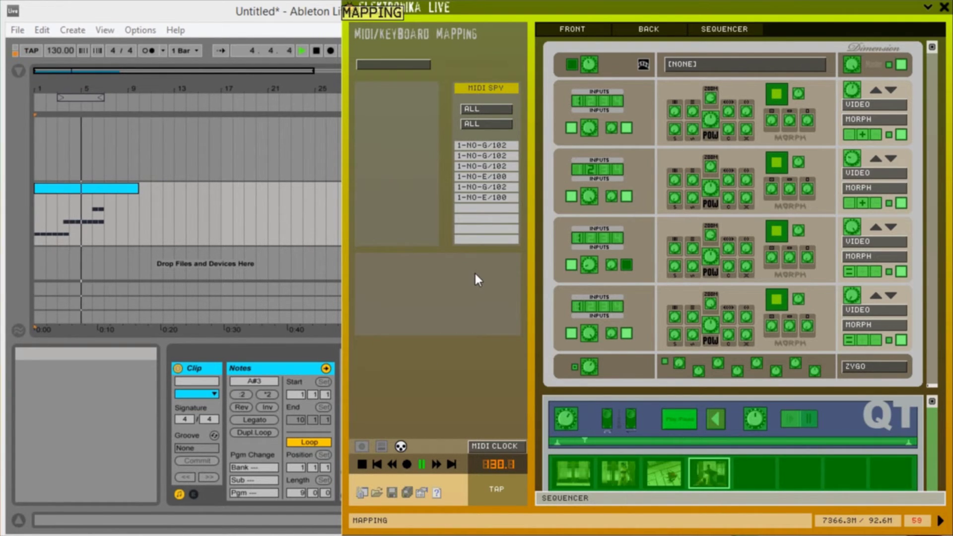
{"action": "left_click", "coordinate": [317, 50]}
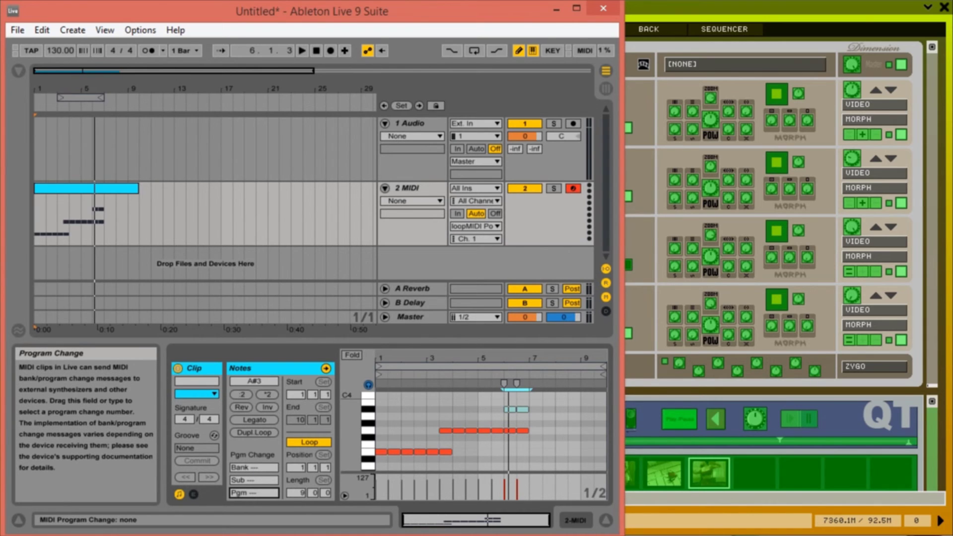
- Drag the clip's Pgm Change field to set its program change number, ending at 3
{"action": "left_click_drag", "start_coordinate": [254, 492], "coordinate": [253, 487]}
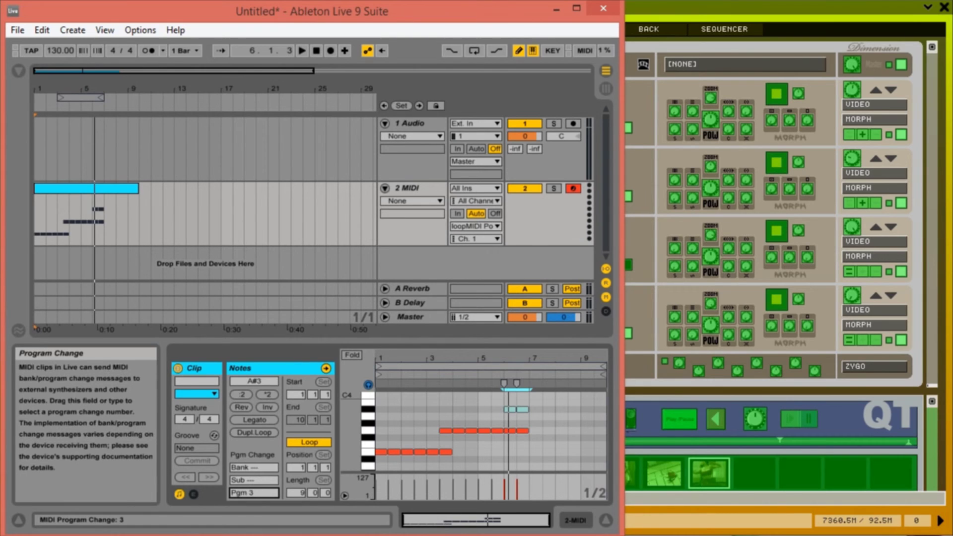